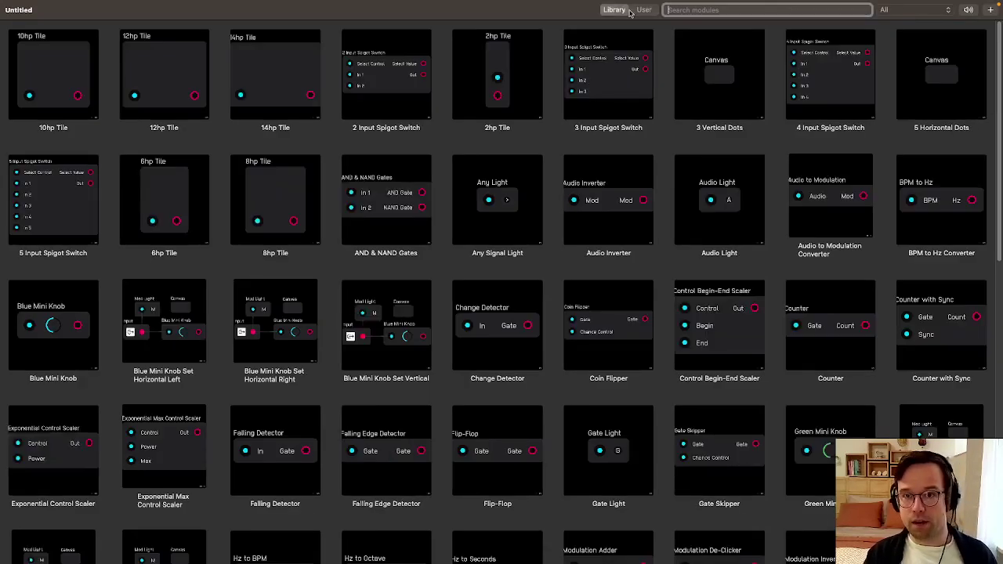
# Step: Search the module library for the 8-Step Sequencer and add it to the patch
pyautogui.click(627, 10)
pyautogui.write('8 ste')
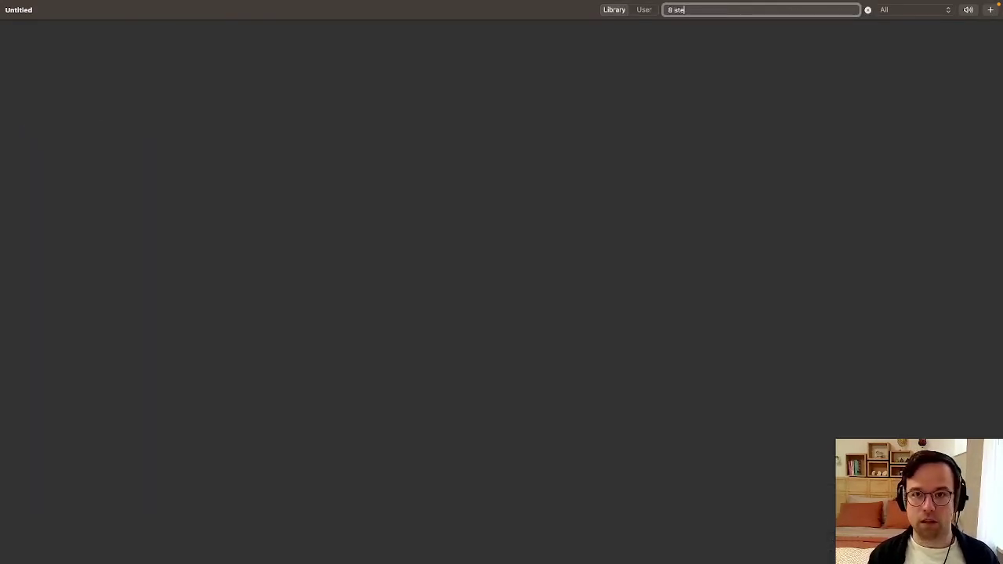
pyautogui.press('BackSpace')
pyautogui.press('BackSpace')
pyautogui.write('-')
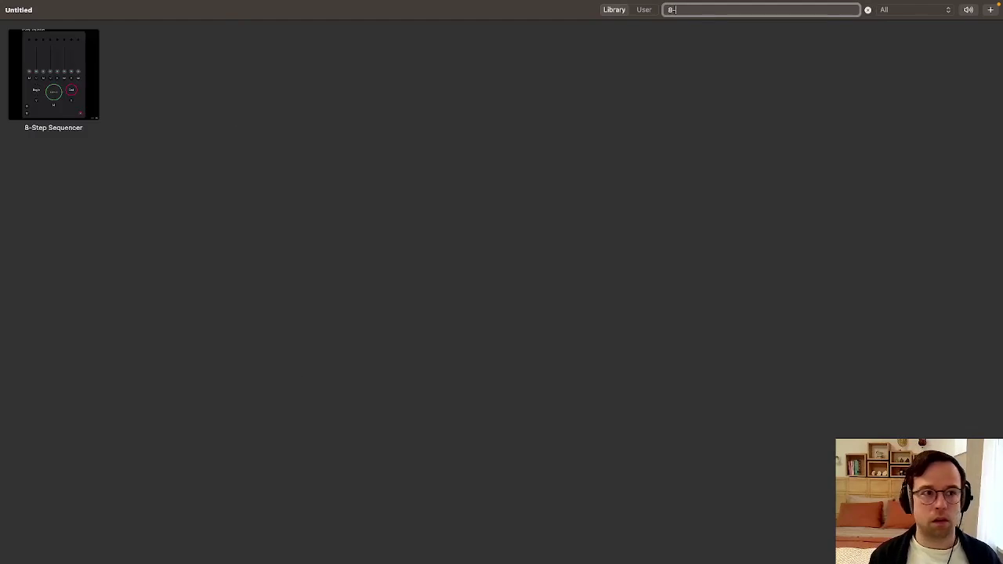
pyautogui.click(47, 63)
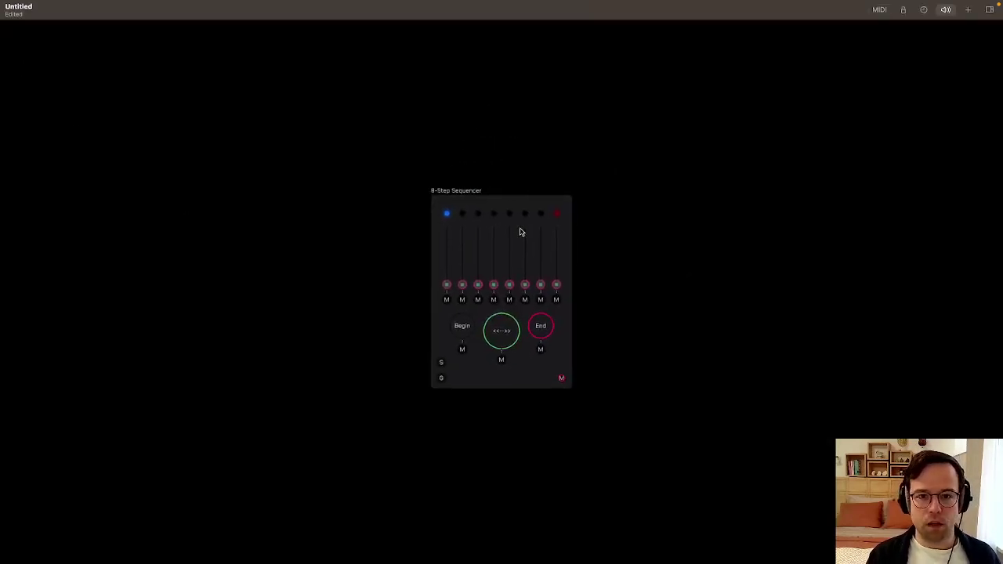
# Step: Add a Clock module beside the 8-Step Sequencer and wire its sync and gate outputs to the sequencer's matching inputs
pyautogui.click(970, 11)
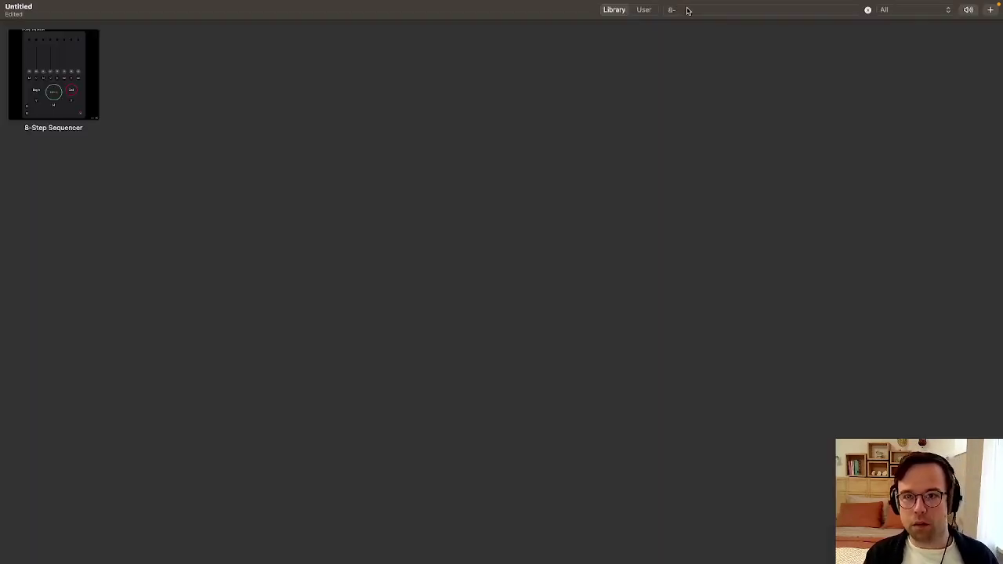
pyautogui.write('clock')
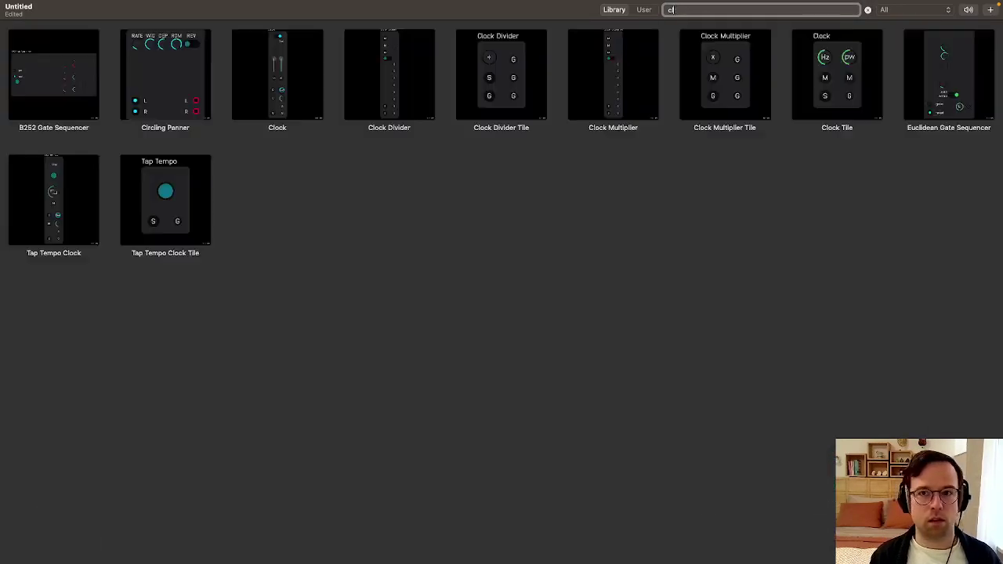
pyautogui.click(41, 110)
pyautogui.moveTo(502, 149); pyautogui.dragTo(309, 206)
pyautogui.moveTo(329, 455); pyautogui.dragTo(342, 444)
pyautogui.moveTo(337, 437); pyautogui.dragTo(374, 465)
# Step: Add a Waveform meter beside the sequencer and connect the sequencer's modulation output to it
pyautogui.rightClick(679, 348)
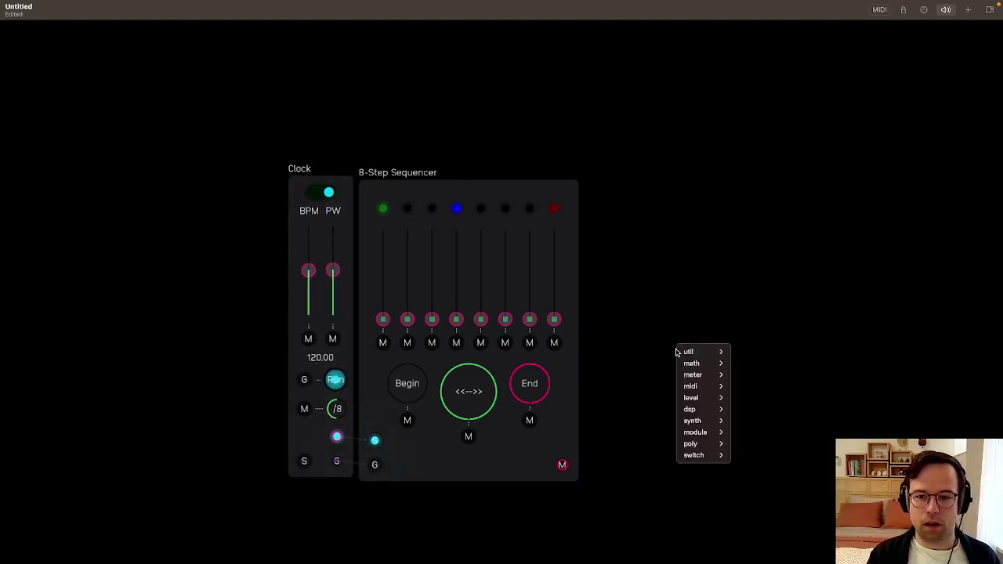
pyautogui.moveTo(699, 378)
pyautogui.click(765, 390)
pyautogui.moveTo(685, 291); pyautogui.dragTo(562, 465)
# Step: Raise the sequencer's sliders for steps 2 to 8 to varied heights, leaving step 1 at zero
pyautogui.moveTo(406, 319); pyautogui.dragTo(431, 283)
pyautogui.moveTo(456, 319); pyautogui.dragTo(456, 271)
pyautogui.moveTo(480, 319); pyautogui.dragTo(505, 253)
pyautogui.moveTo(529, 319); pyautogui.dragTo(554, 256)
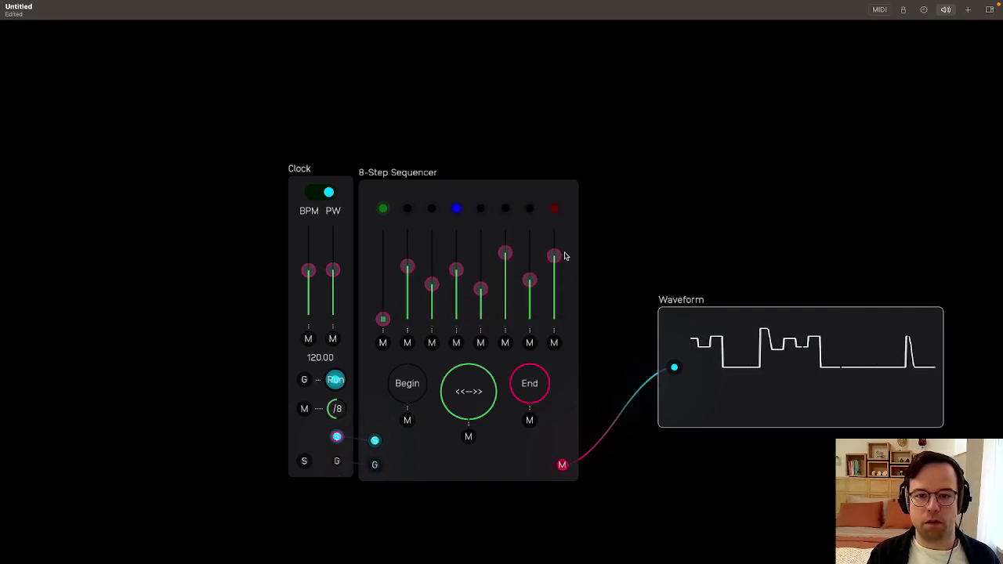
# Step: Move the Waveform meter up and shift the Clock slightly away from the sequencer
pyautogui.moveTo(733, 384); pyautogui.dragTo(693, 297)
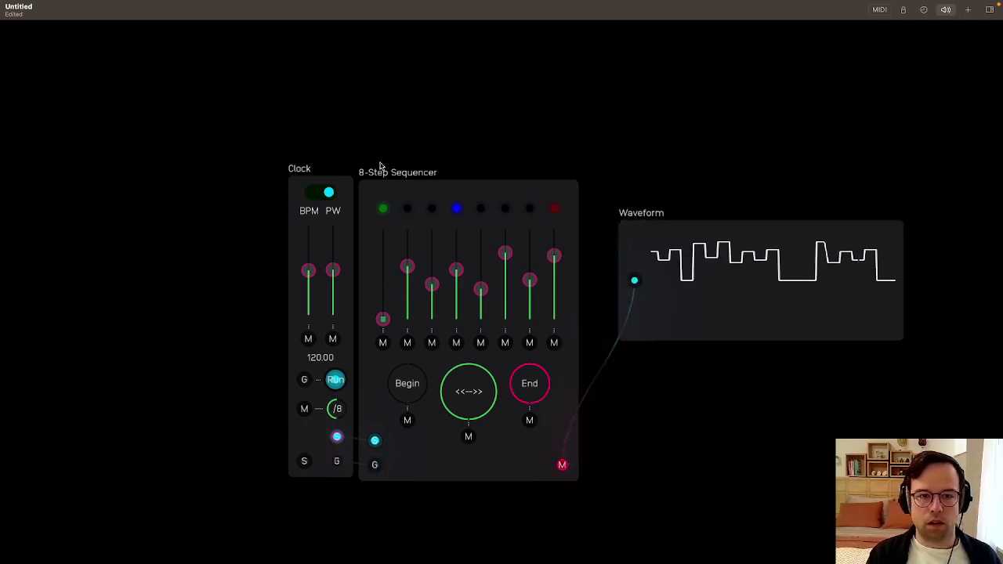
pyautogui.moveTo(340, 183); pyautogui.dragTo(334, 182)
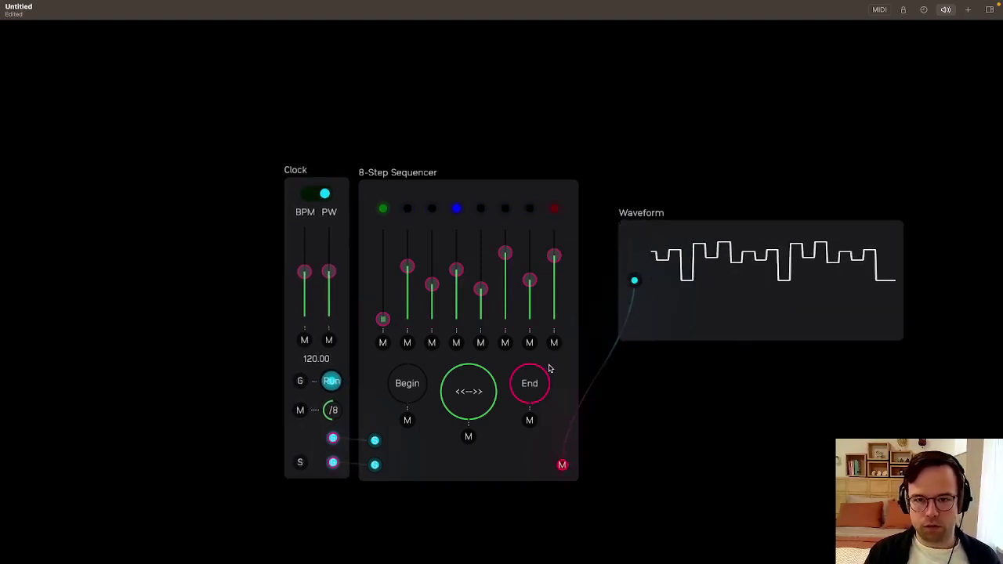
pyautogui.scroll(3, 548, 372)
pyautogui.scroll(-1, 551, 384)
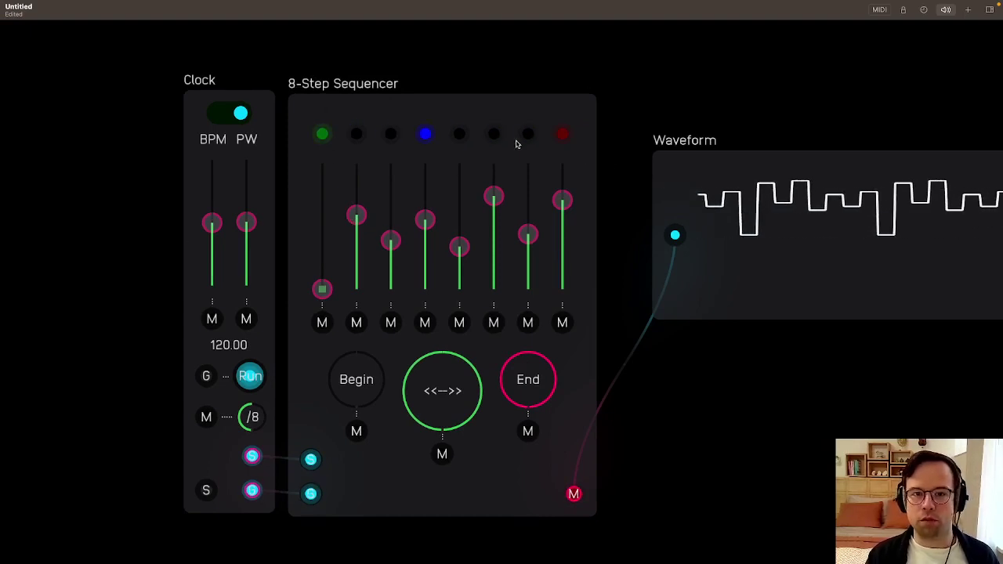
pyautogui.scroll(-1, 470, 431)
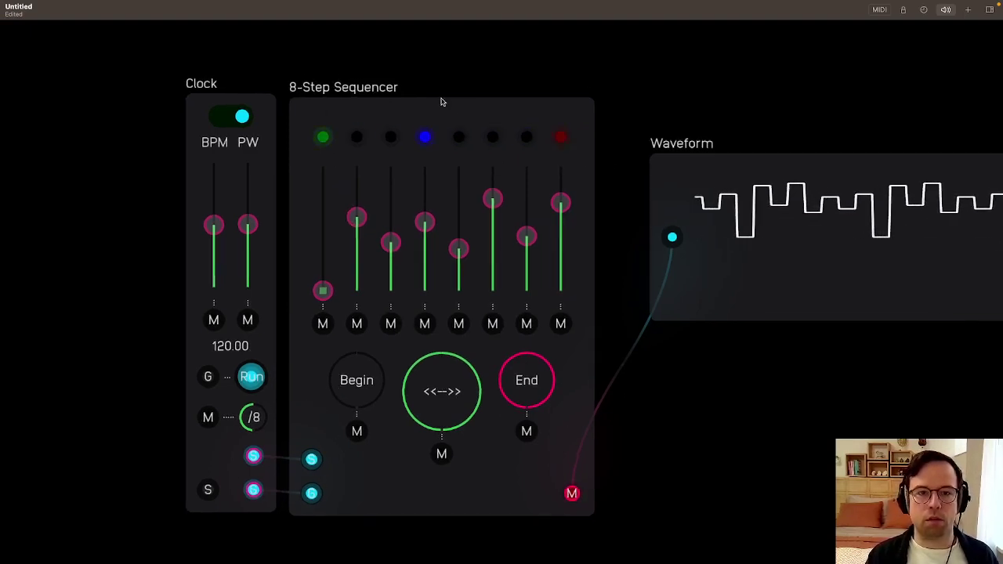
pyautogui.moveTo(271, 111); pyautogui.dragTo(254, 109)
# Step: Duplicate the Waveform meter below the first one and connect the Clock's gate output to the copy
pyautogui.press('super+d')
pyautogui.moveTo(811, 235); pyautogui.dragTo(865, 388)
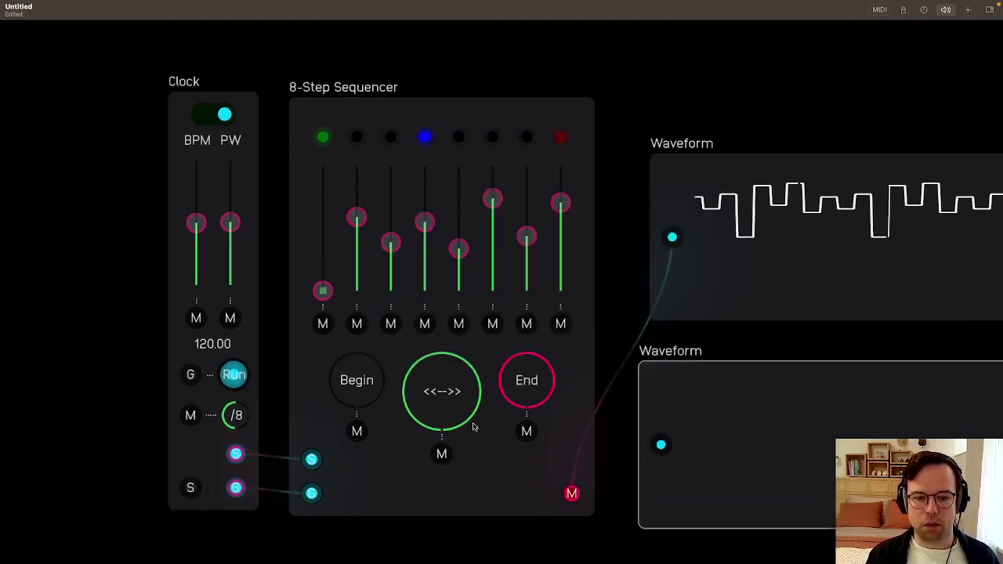
pyautogui.moveTo(240, 490); pyautogui.dragTo(660, 444)
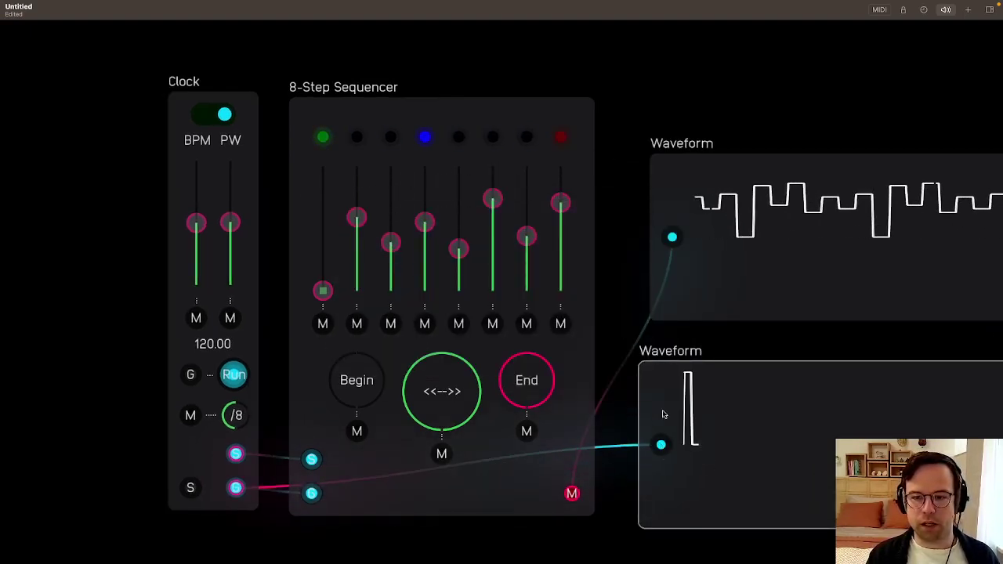
pyautogui.hscroll(3, 663, 412)
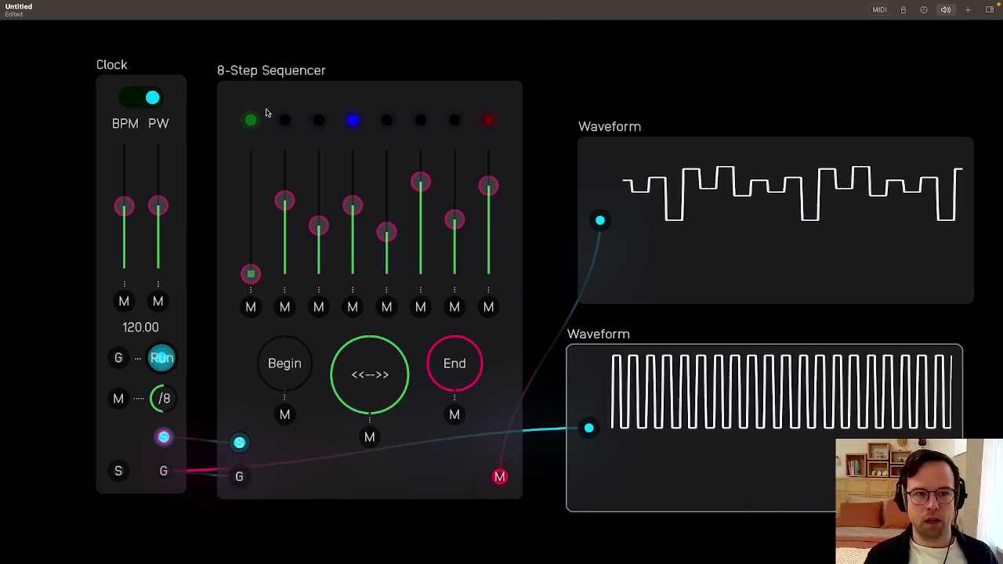
# Step: Try different step ranges by raising the sequencer's Begin knob to the fourth step and lowering End to the first
pyautogui.moveTo(288, 359); pyautogui.dragTo(302, 329)
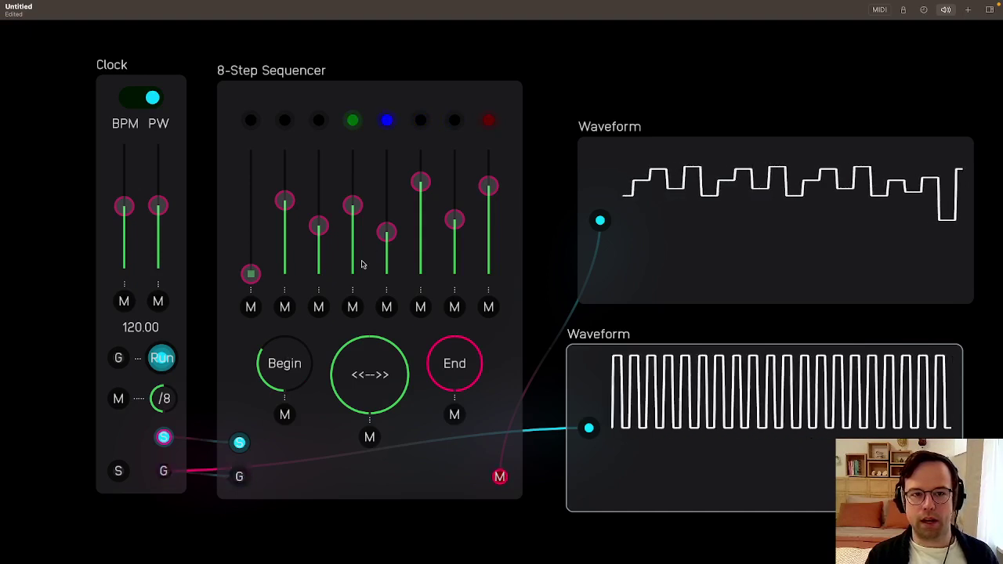
pyautogui.moveTo(459, 362); pyautogui.dragTo(460, 401)
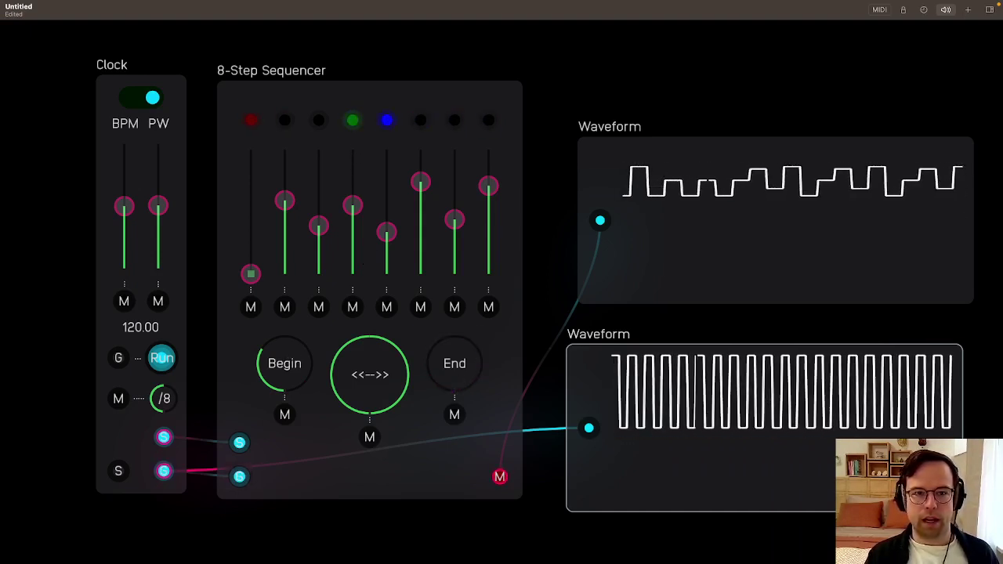
pyautogui.moveTo(271, 359); pyautogui.dragTo(274, 324)
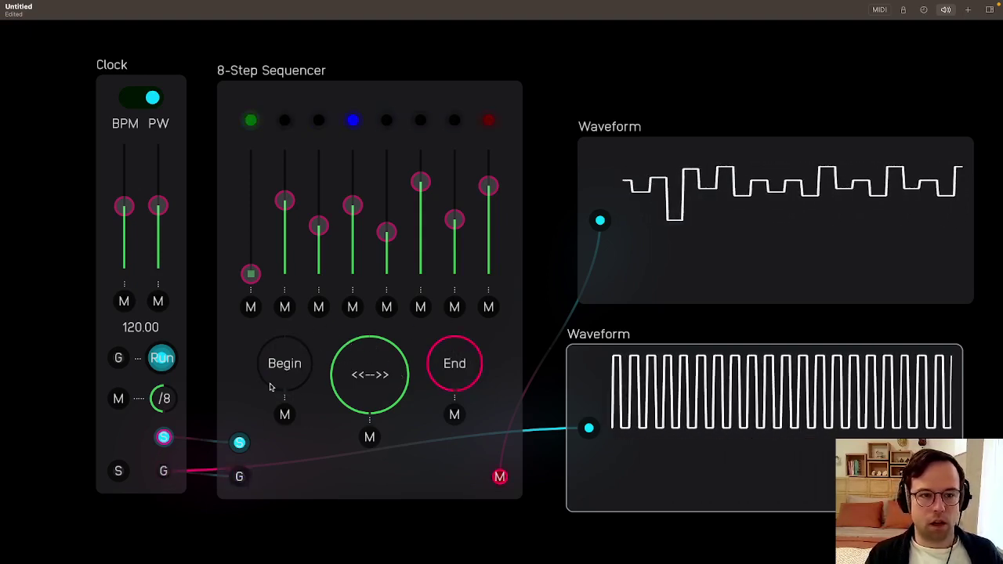
# Step: Stop and restart the Clock several times to test how its sync signal resets the sequencer
pyautogui.click(162, 358)
pyautogui.click(163, 358)
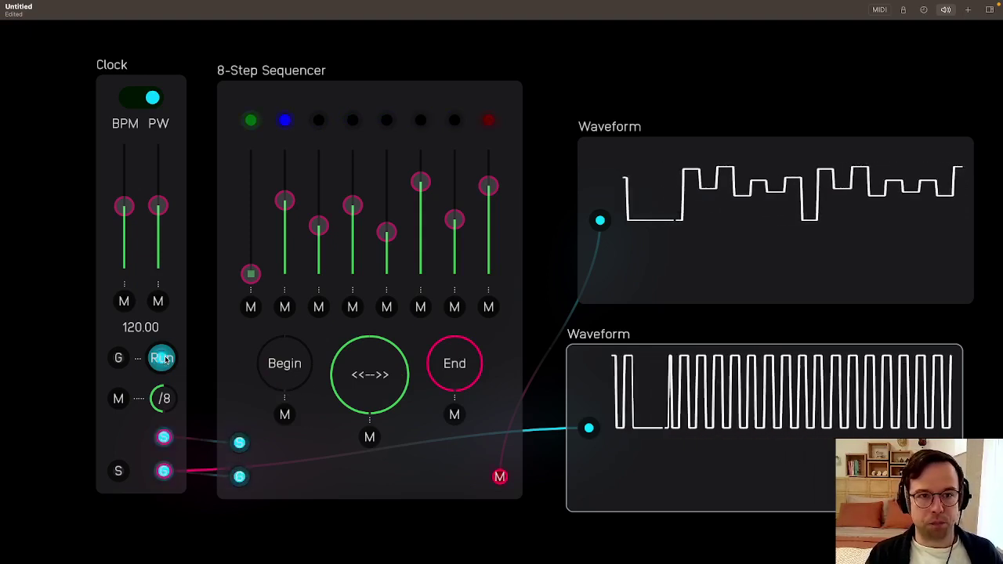
pyautogui.click(163, 358)
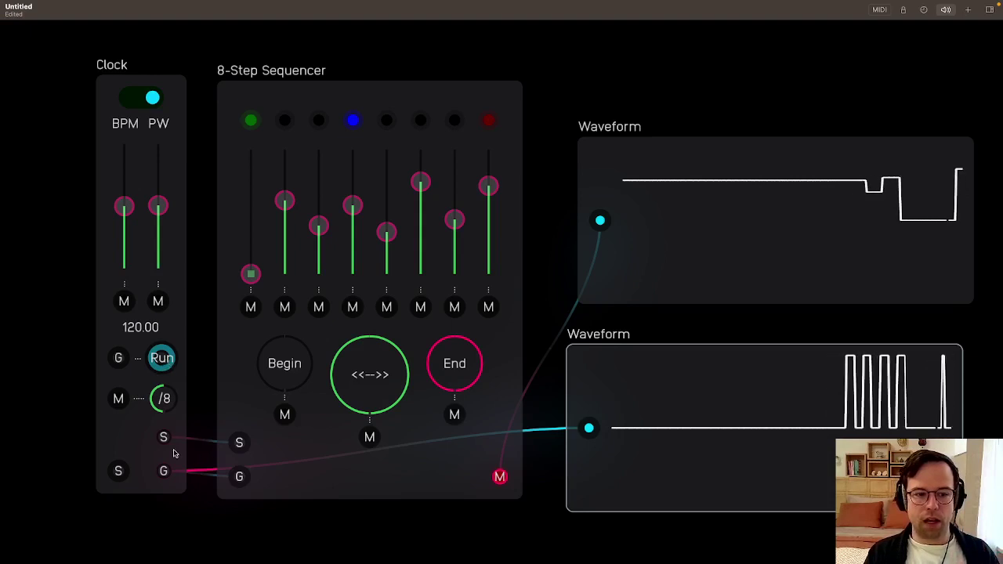
pyautogui.moveTo(165, 441); pyautogui.dragTo(243, 447)
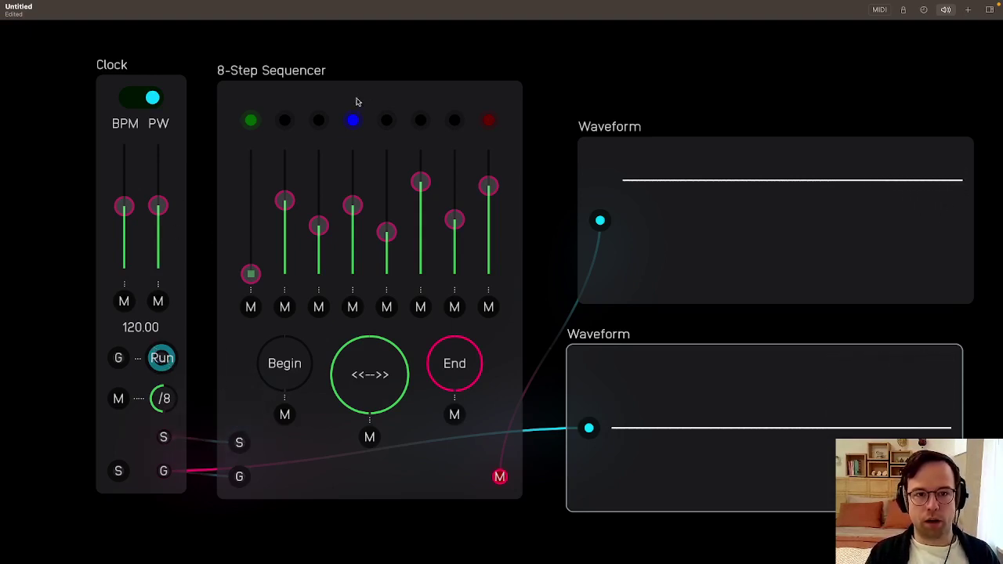
pyautogui.click(161, 363)
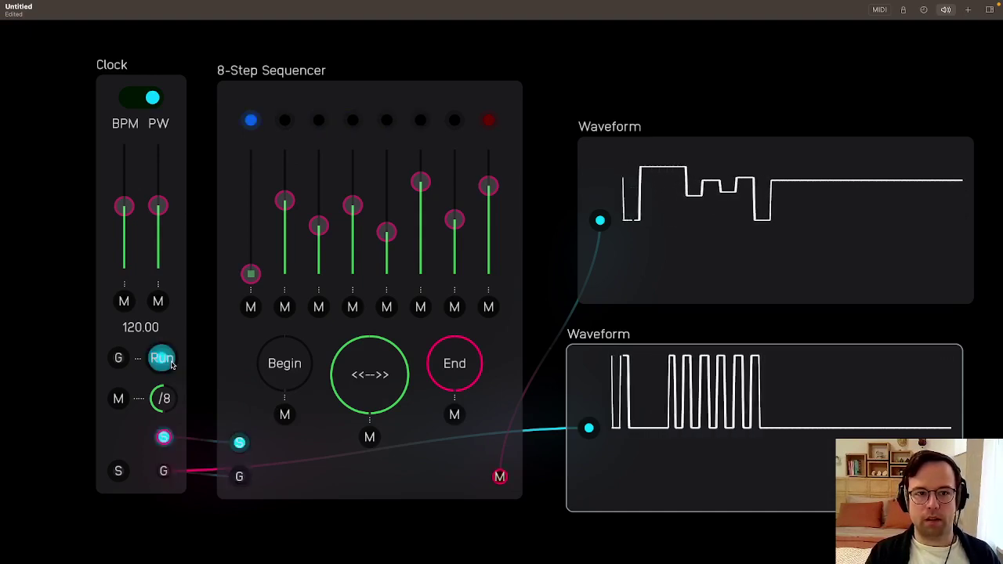
pyautogui.click(172, 364)
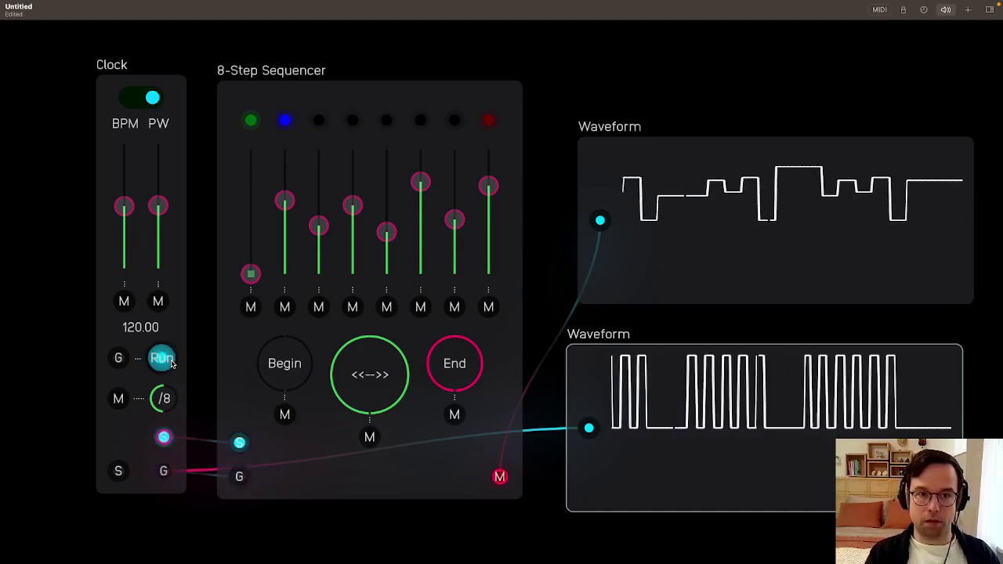
# Step: Test the sequencer's direction knob at high, middle and low settings and return it to maximum
pyautogui.moveTo(384, 474)
pyautogui.mouseDown()
pyautogui.moveTo(381, 456)
pyautogui.moveTo(370, 468)
pyautogui.mouseUp()
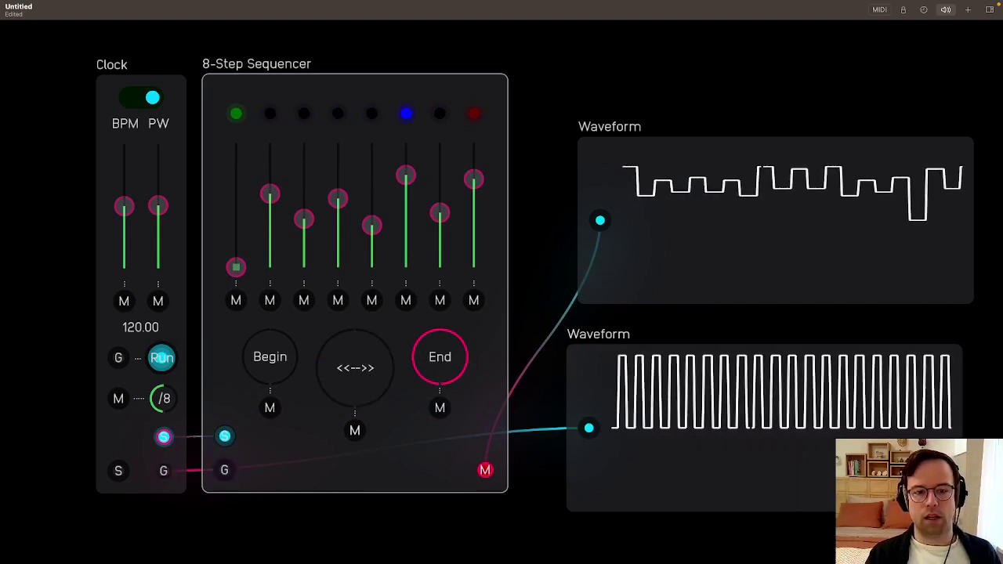
pyautogui.moveTo(372, 381); pyautogui.dragTo(372, 302)
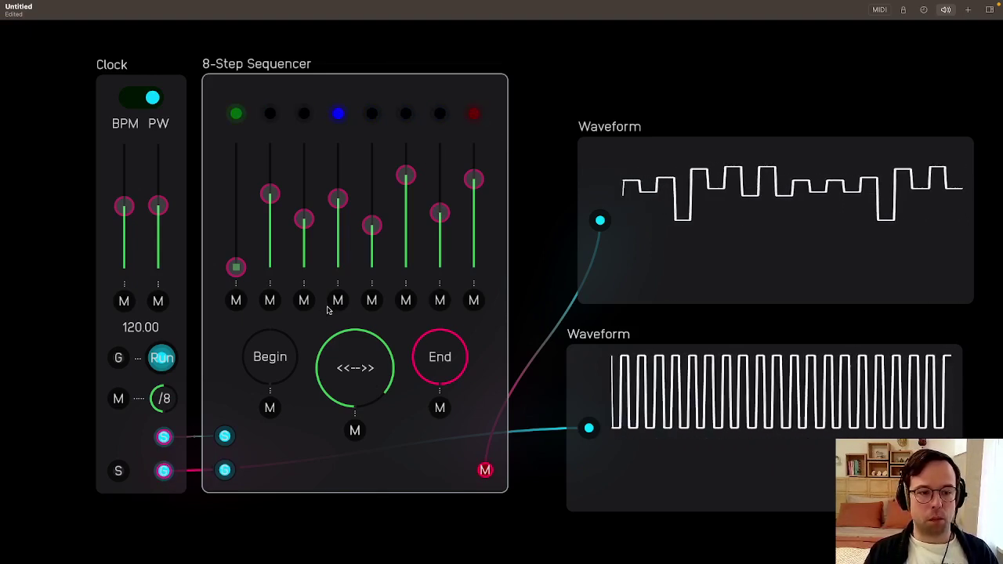
pyautogui.moveTo(373, 345); pyautogui.dragTo(373, 388)
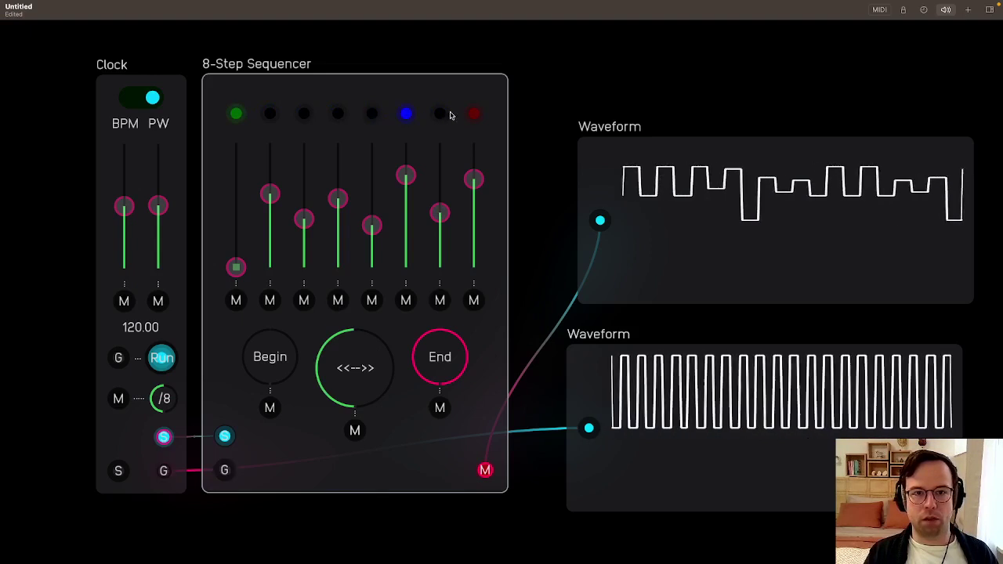
pyautogui.moveTo(360, 329); pyautogui.dragTo(360, 380)
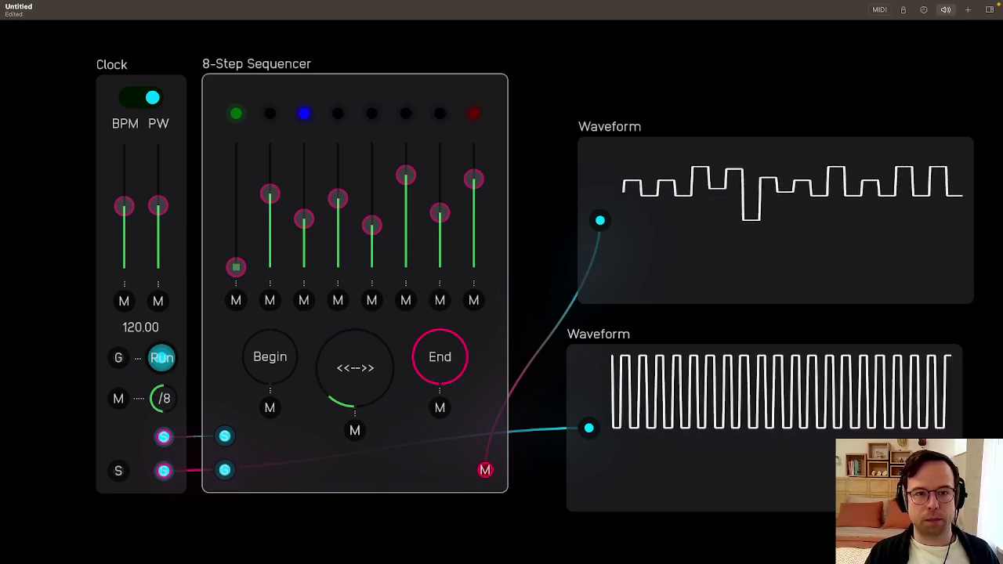
pyautogui.moveTo(360, 380); pyautogui.dragTo(360, 306)
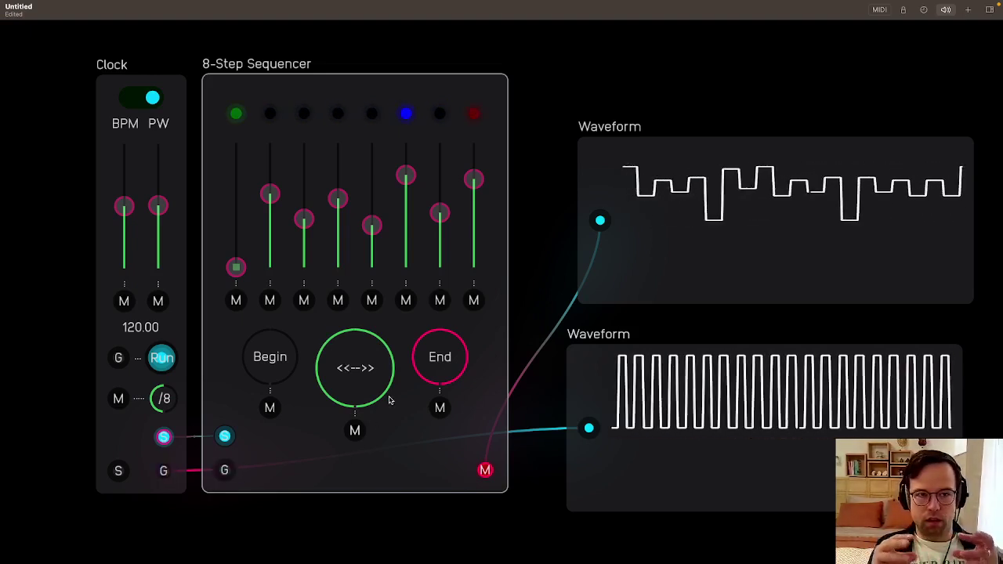
# Step: Open the 8-Step Sequencer's internal patch and examine the inputs and outputs of its Begin-End Counter + Direction module
pyautogui.doubleClick(401, 437)
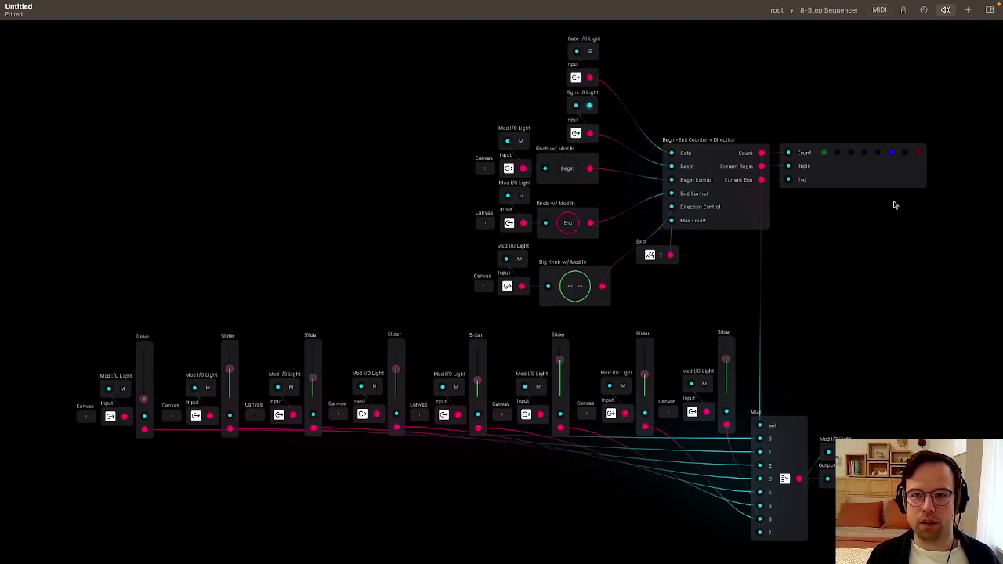
pyautogui.click(729, 172)
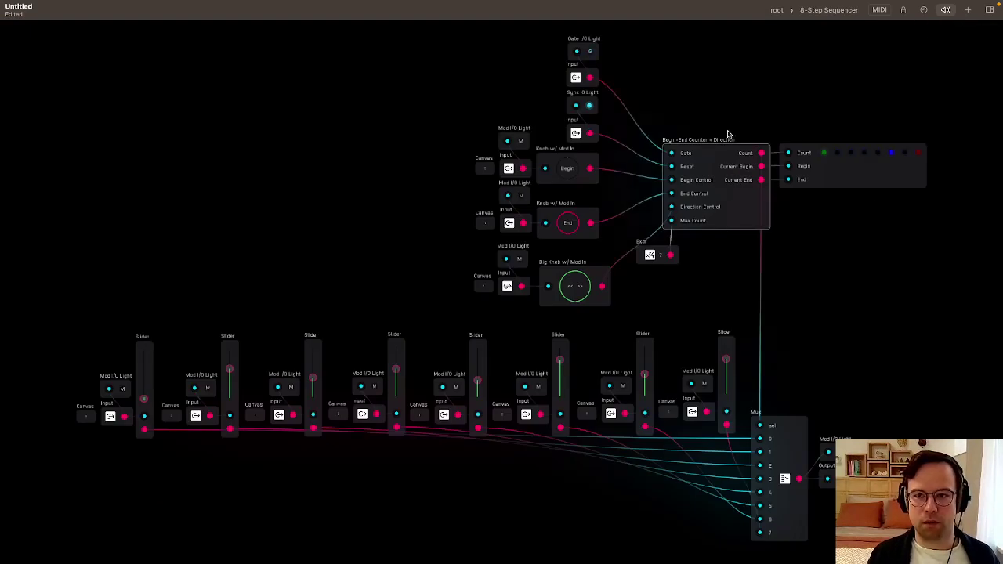
pyautogui.moveTo(792, 95); pyautogui.dragTo(609, 163)
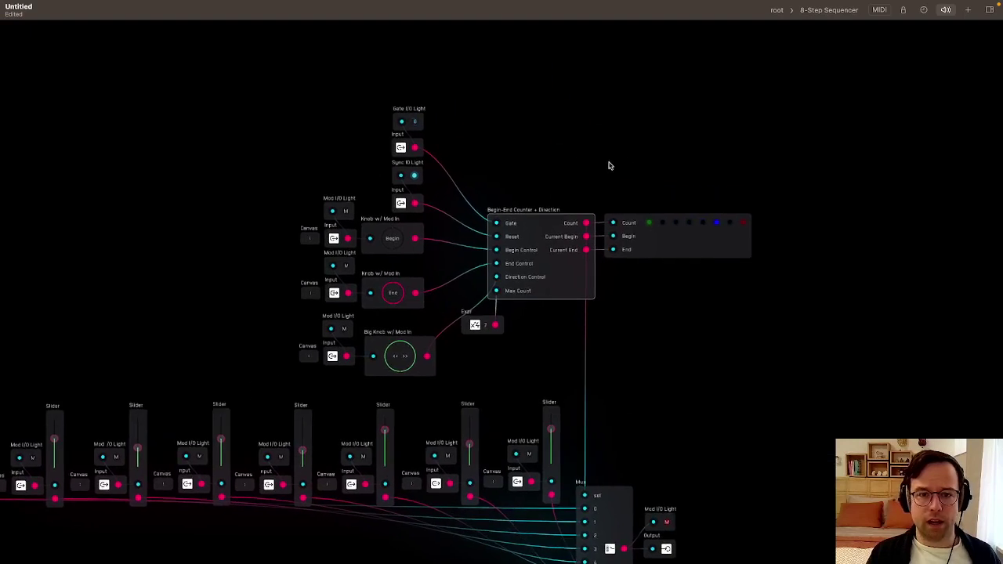
pyautogui.scroll(2, 637, 176)
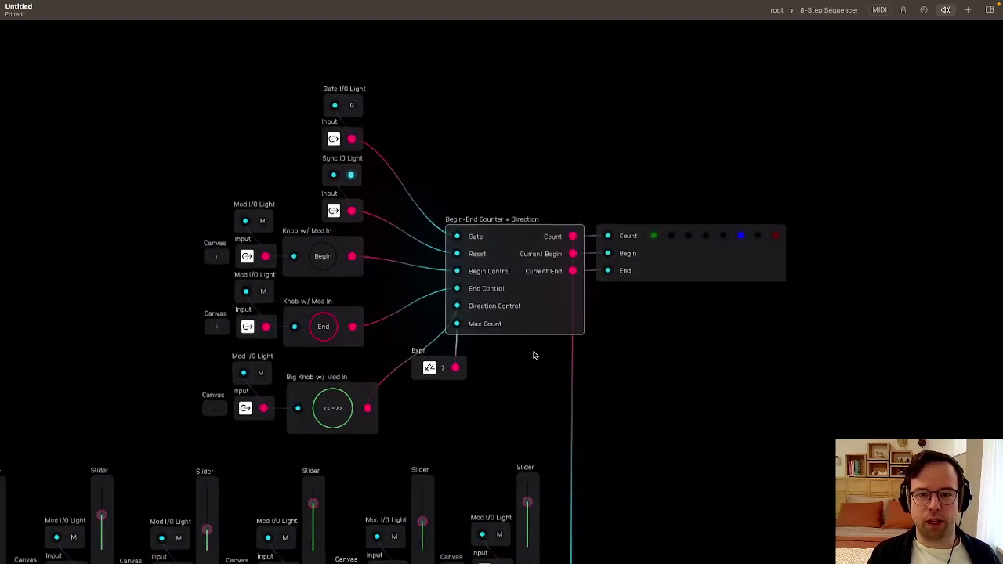
pyautogui.scroll(3, 533, 352)
pyautogui.scroll(-10, 498, 294)
pyautogui.scroll(7, 498, 293)
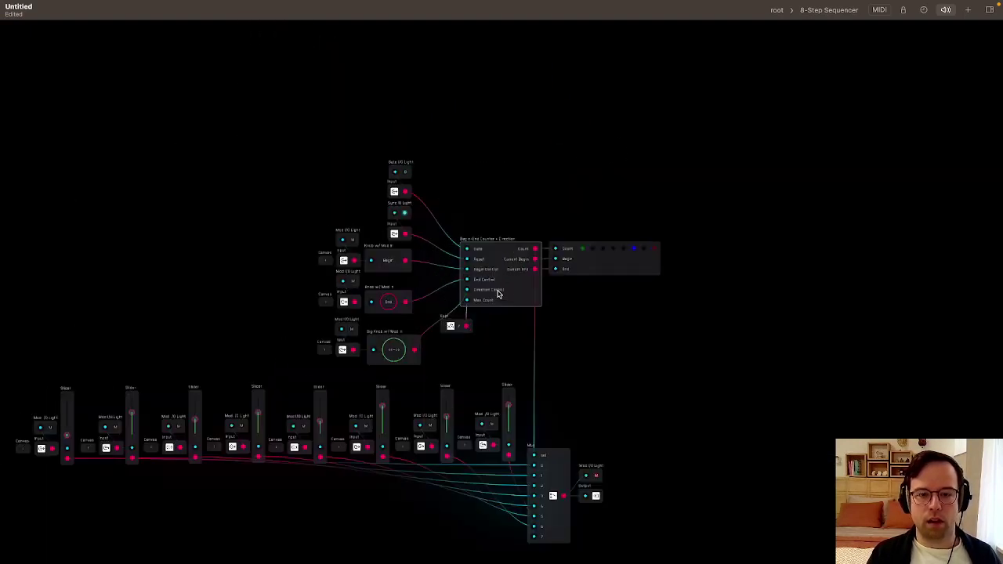
pyautogui.scroll(1, 498, 294)
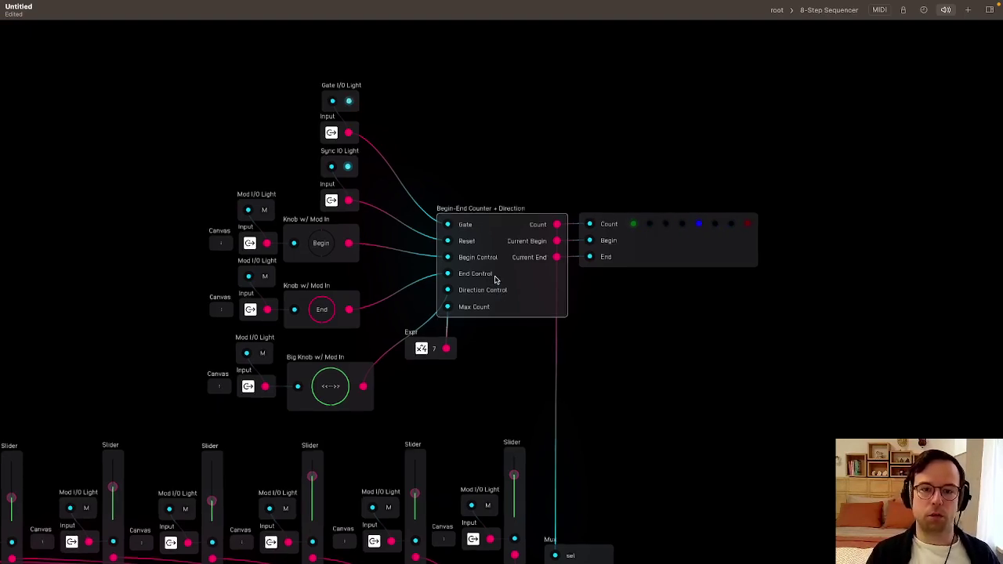
pyautogui.scroll(4, 494, 283)
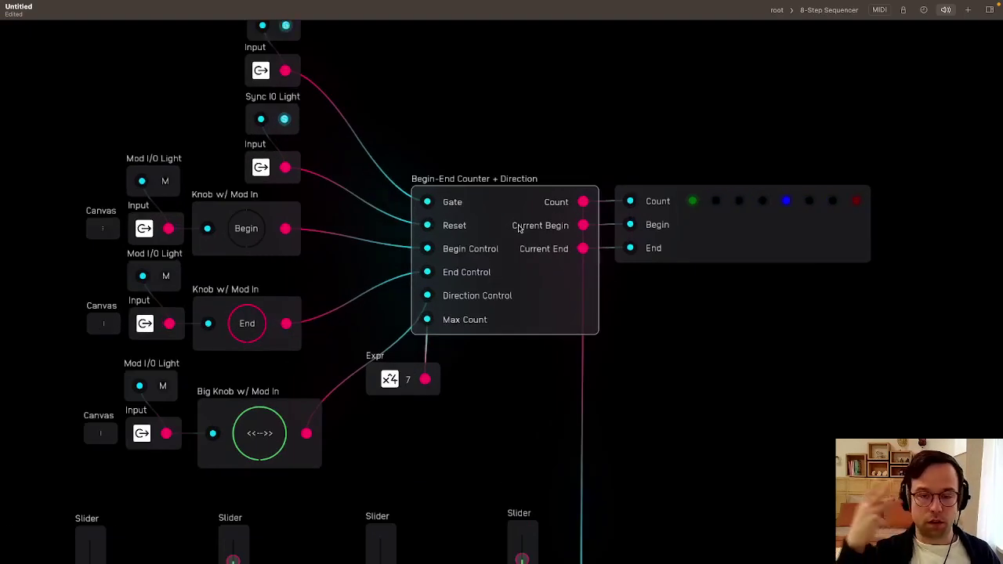